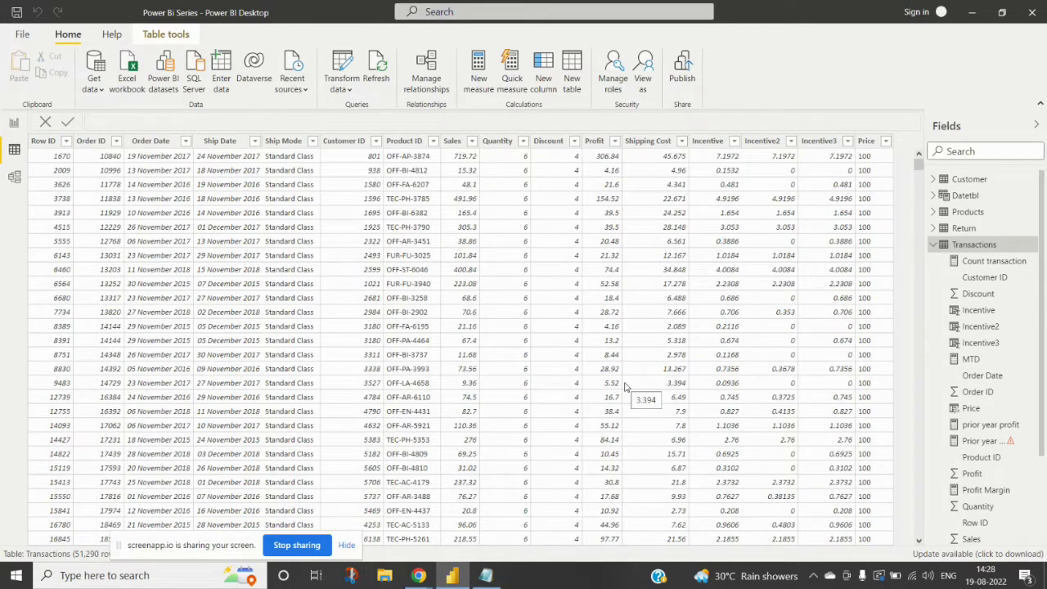
# Read the Notepad notes on replacing multiple IF conditions with the SWITCH function, and return to the Transactions table in Power BI Desktop.
pyautogui.click(486, 575)
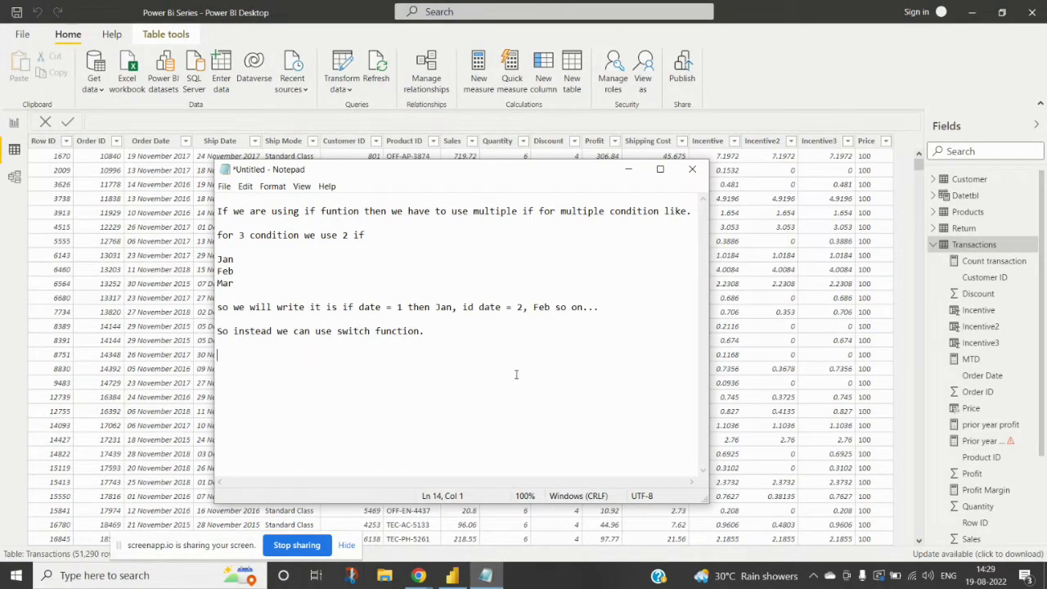
pyautogui.click(628, 169)
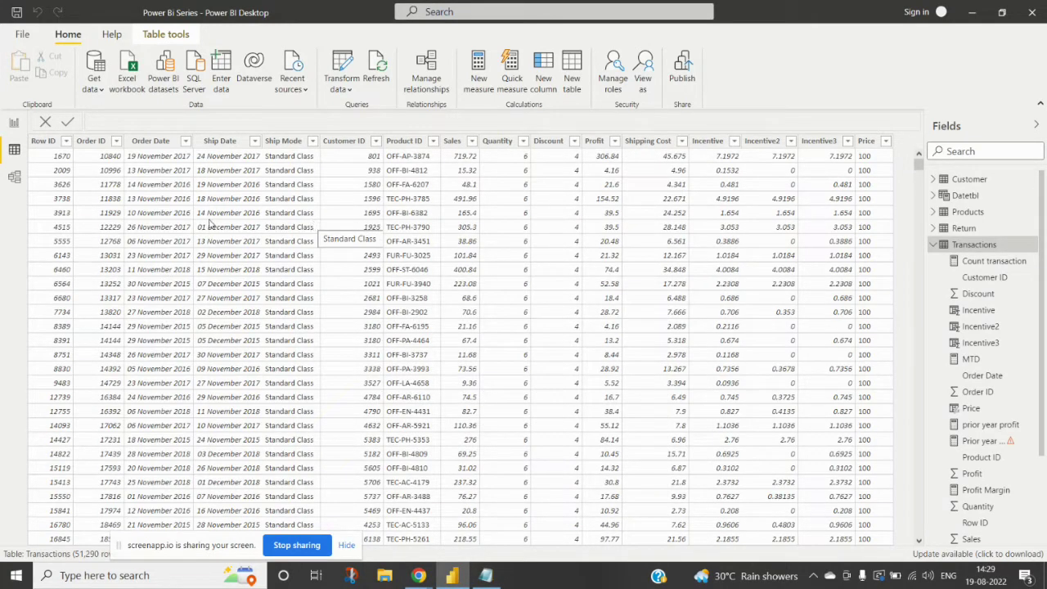
# Open the Transactions query in the Power Query Editor.
pyautogui.click(151, 141)
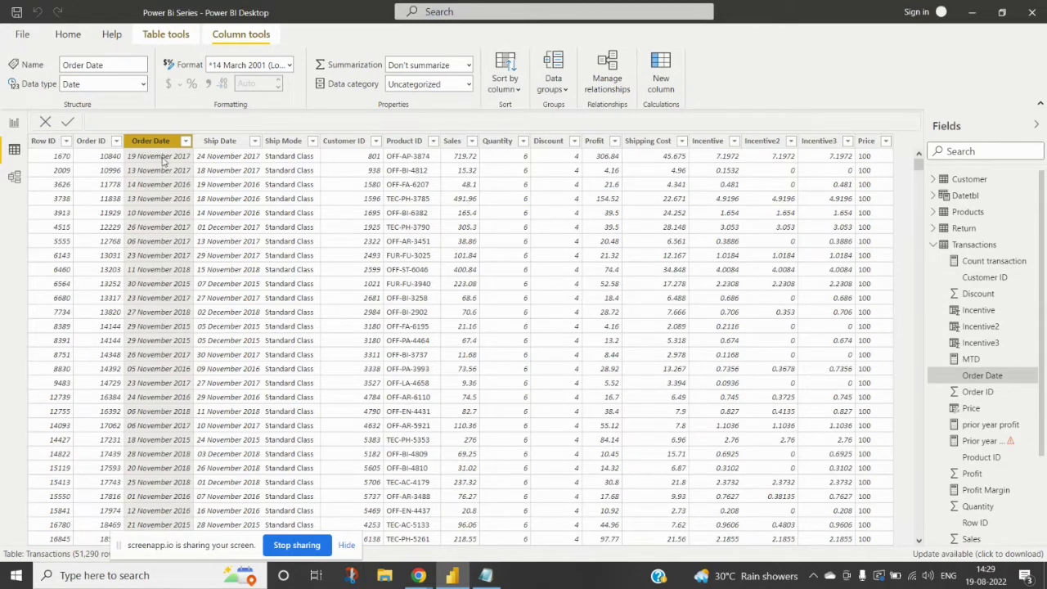
pyautogui.click(68, 35)
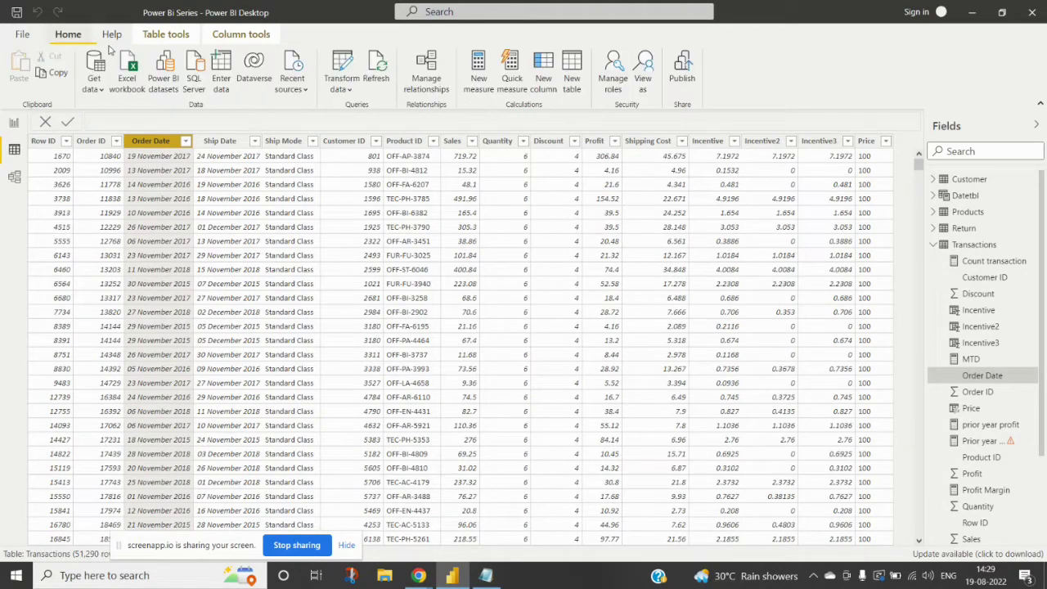
pyautogui.click(348, 89)
pyautogui.click(365, 113)
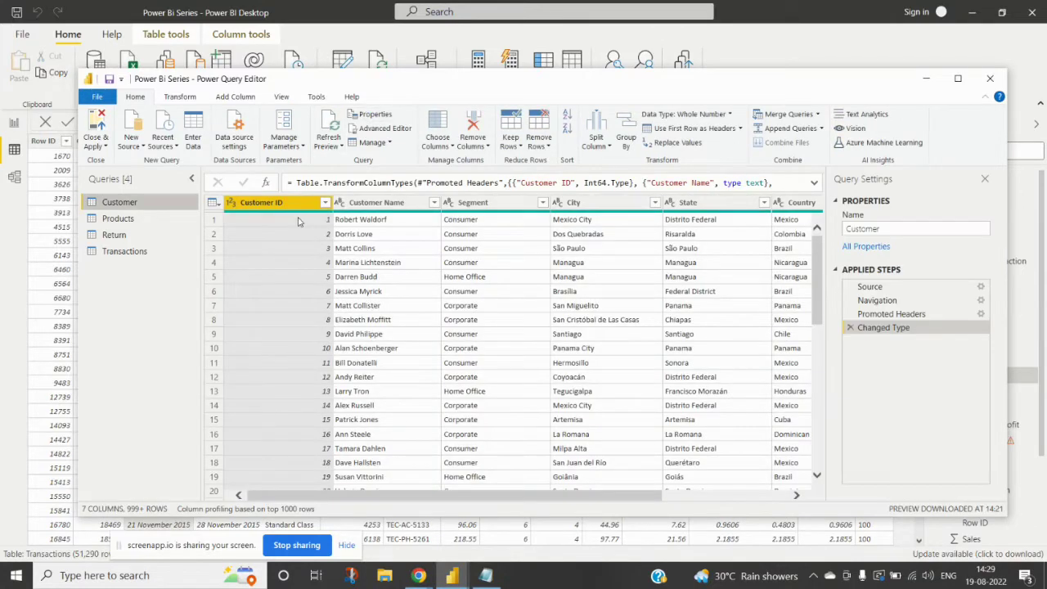
pyautogui.click(153, 253)
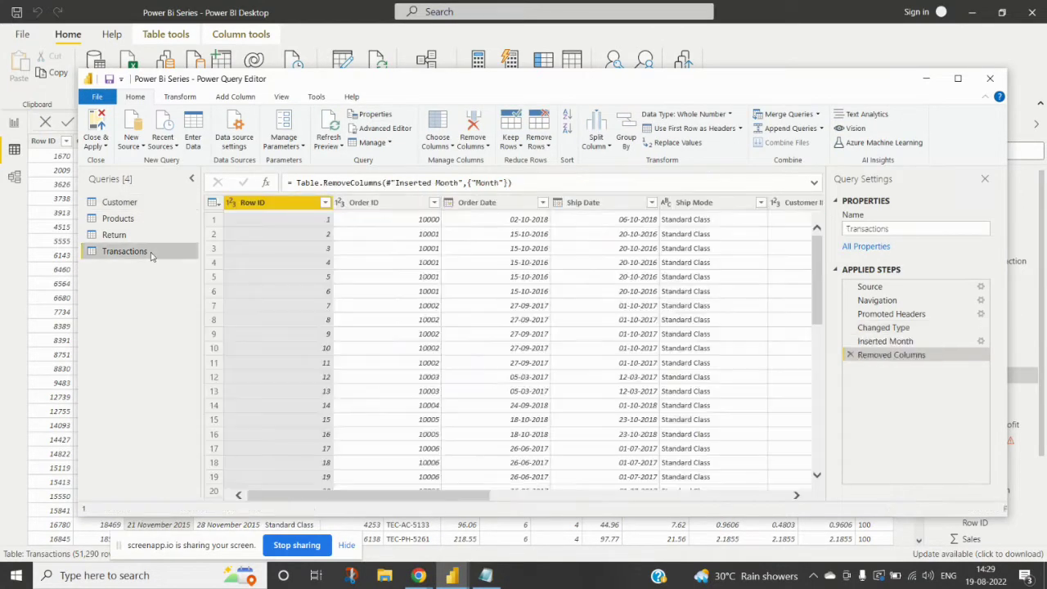
# Add a Month number column extracted from the Order Date column of the Transactions query.
pyautogui.click(470, 209)
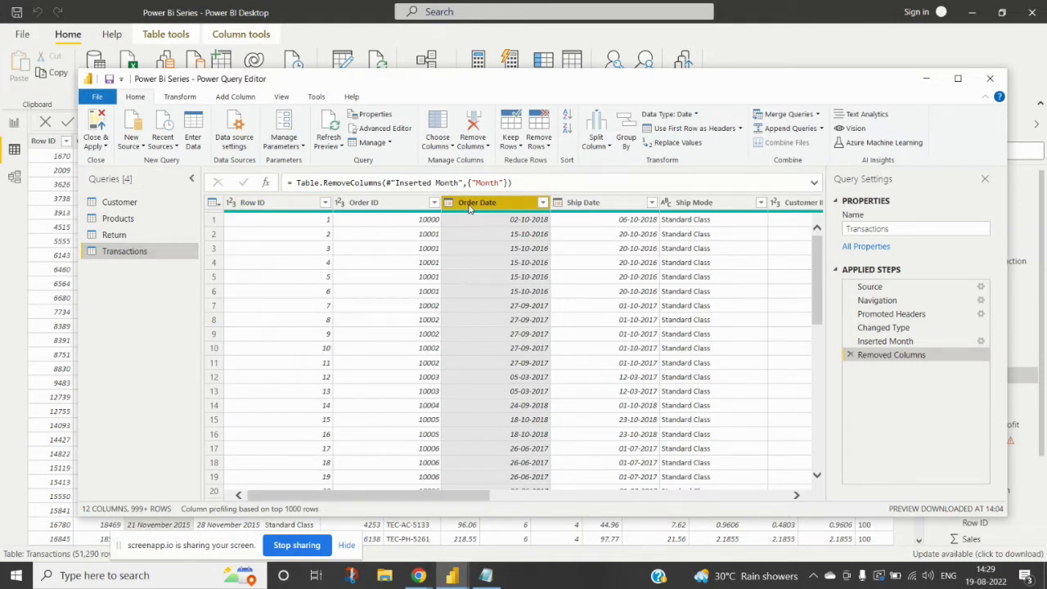
pyautogui.click(242, 99)
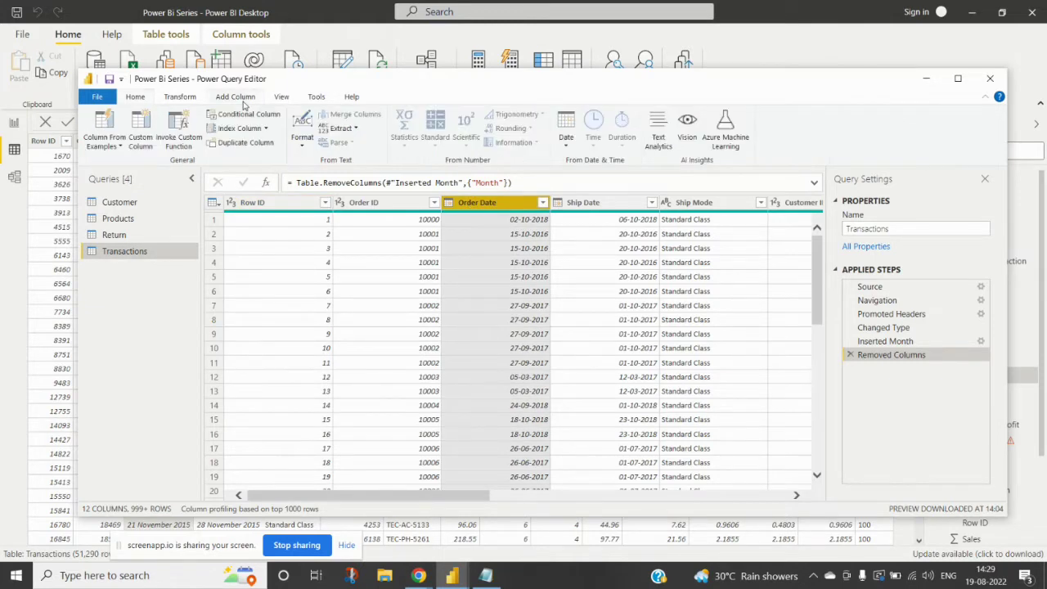
pyautogui.click(563, 149)
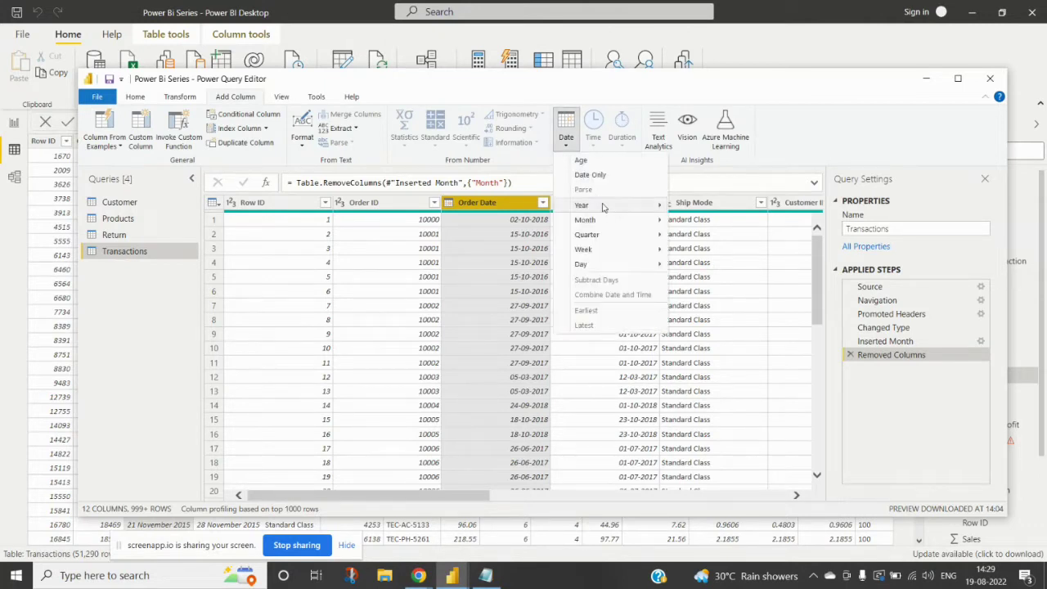
pyautogui.moveTo(610, 220)
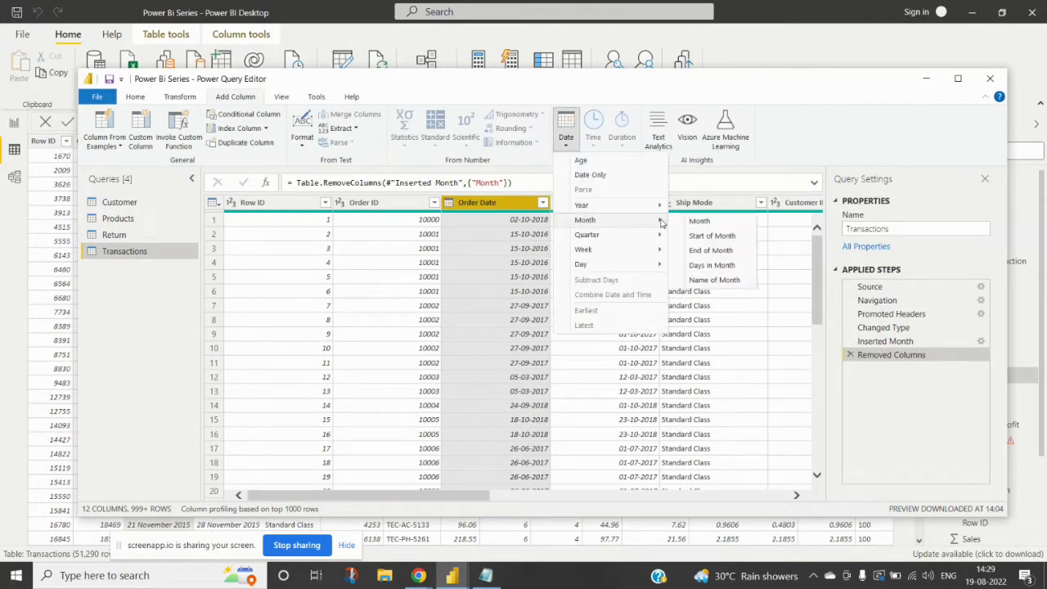
pyautogui.click(711, 223)
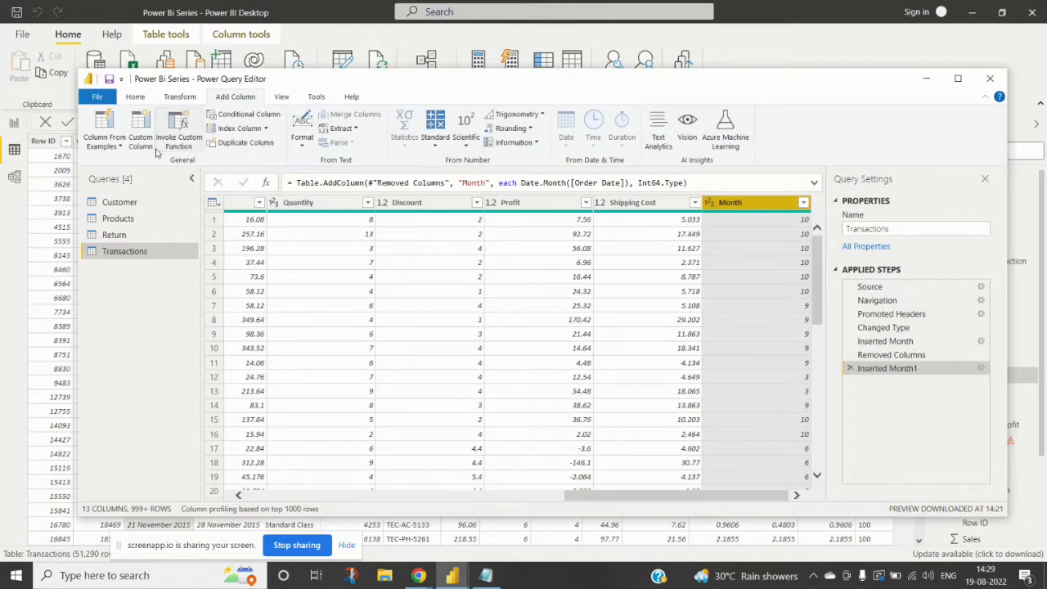
# Close the Power Query Editor with its changes applied and bring the Month column into view in the Transactions table.
pyautogui.click(135, 96)
pyautogui.click(98, 144)
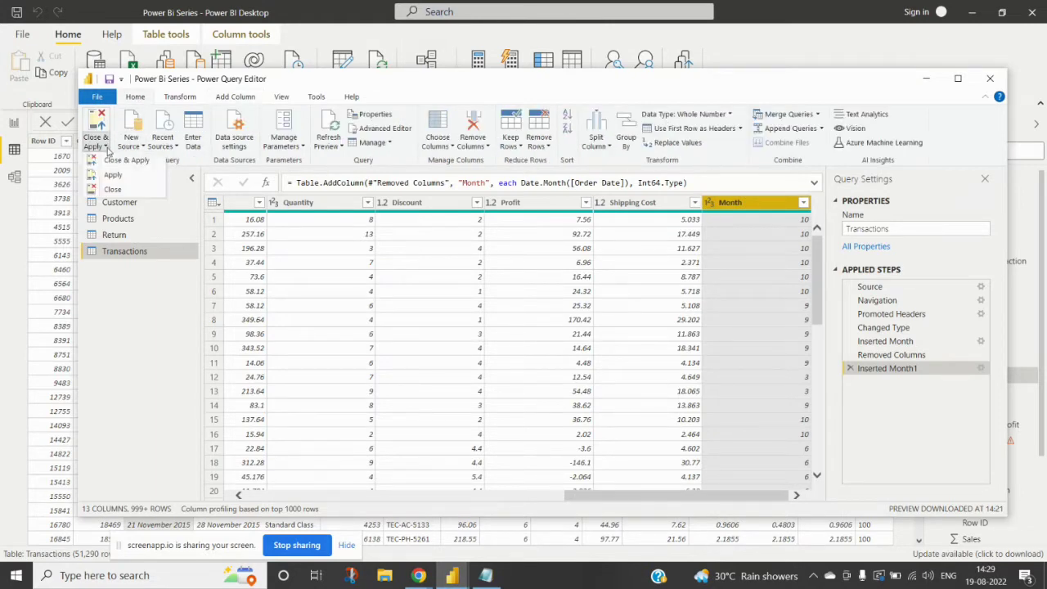
pyautogui.click(124, 164)
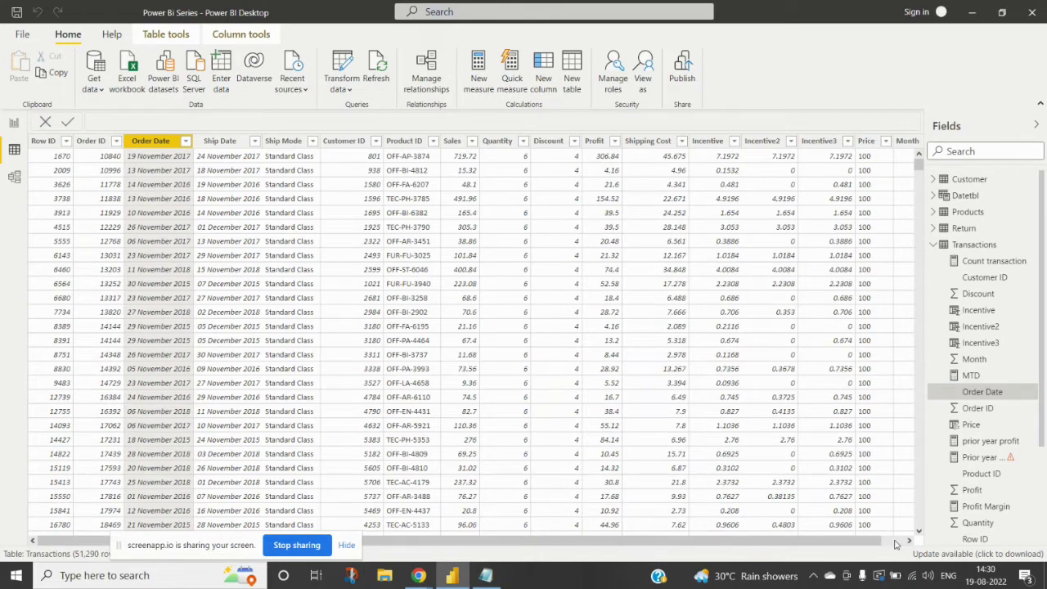
pyautogui.moveTo(868, 541); pyautogui.dragTo(896, 542)
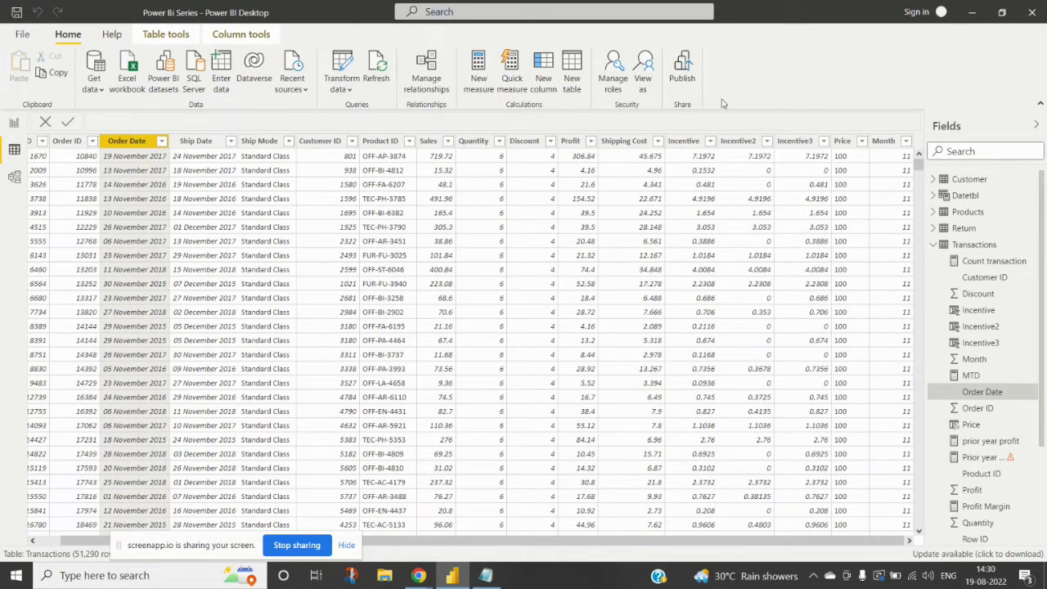
# Create a calculated column named Month Name in the Transactions table and start its formula with the SWITCH function.
pyautogui.click(552, 95)
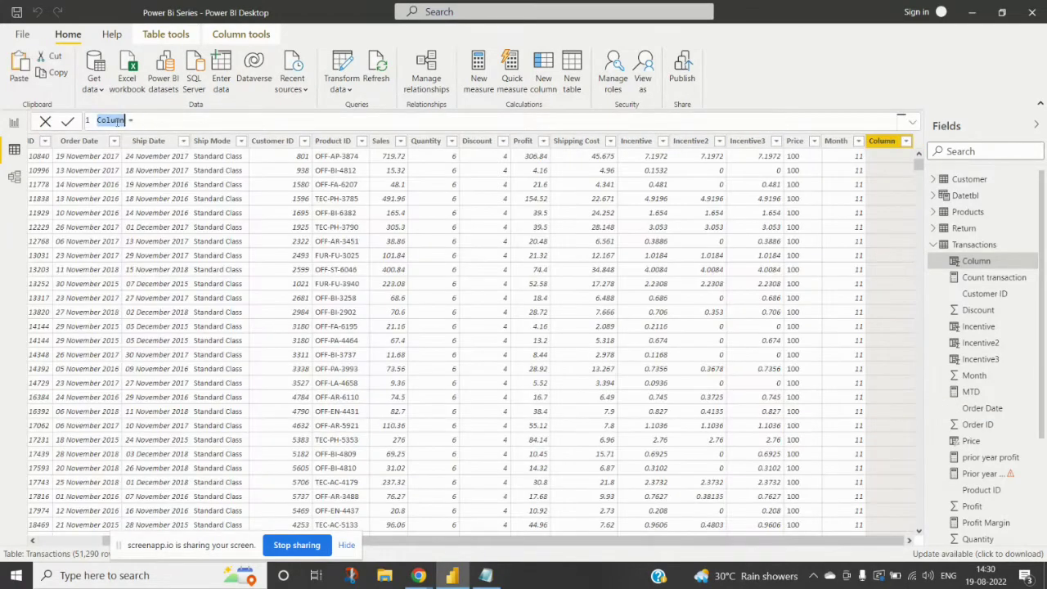
pyautogui.write('Month Name')
pyautogui.click(153, 121)
pyautogui.write('swi')
pyautogui.press('Tab')
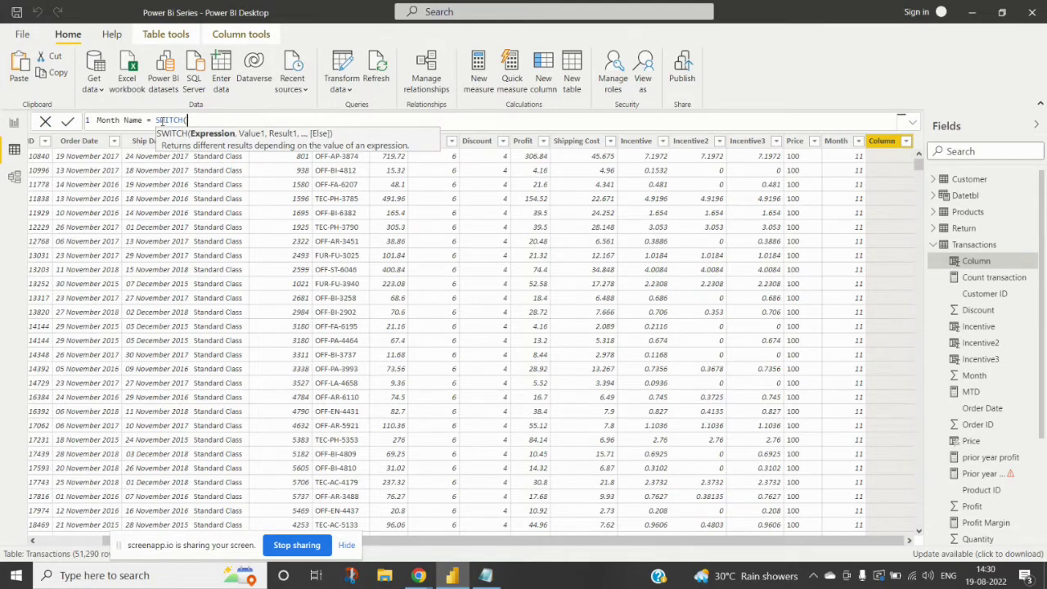
# Use Transactions[Month] as the expression evaluated by the SWITCH formula.
pyautogui.write('mont')
pyautogui.press('Down')
pyautogui.press('Down')
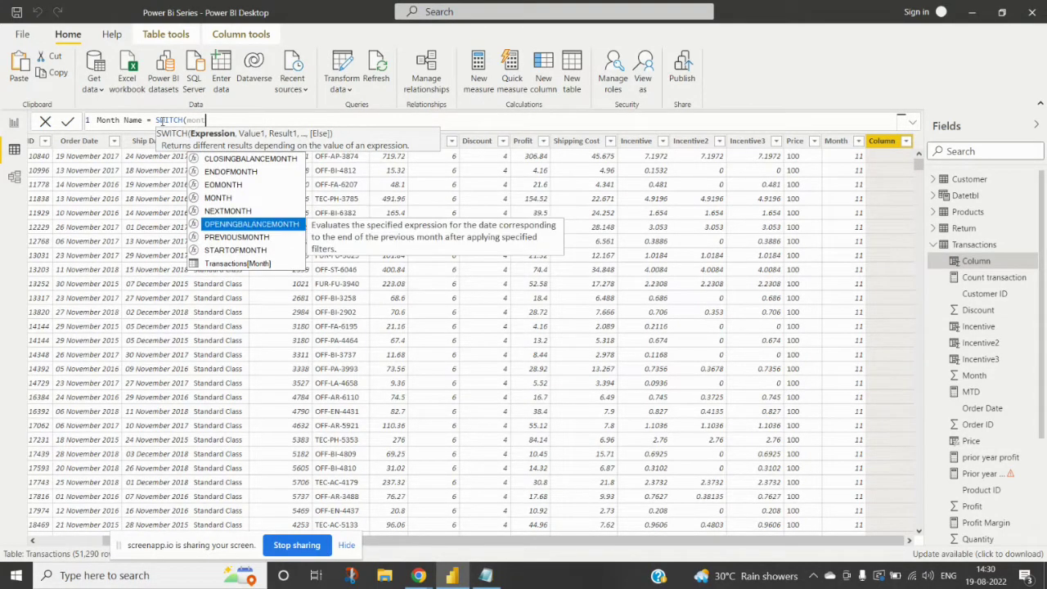
pyautogui.press('Down')
pyautogui.press('Down')
pyautogui.press('Down')
pyautogui.press('Tab')
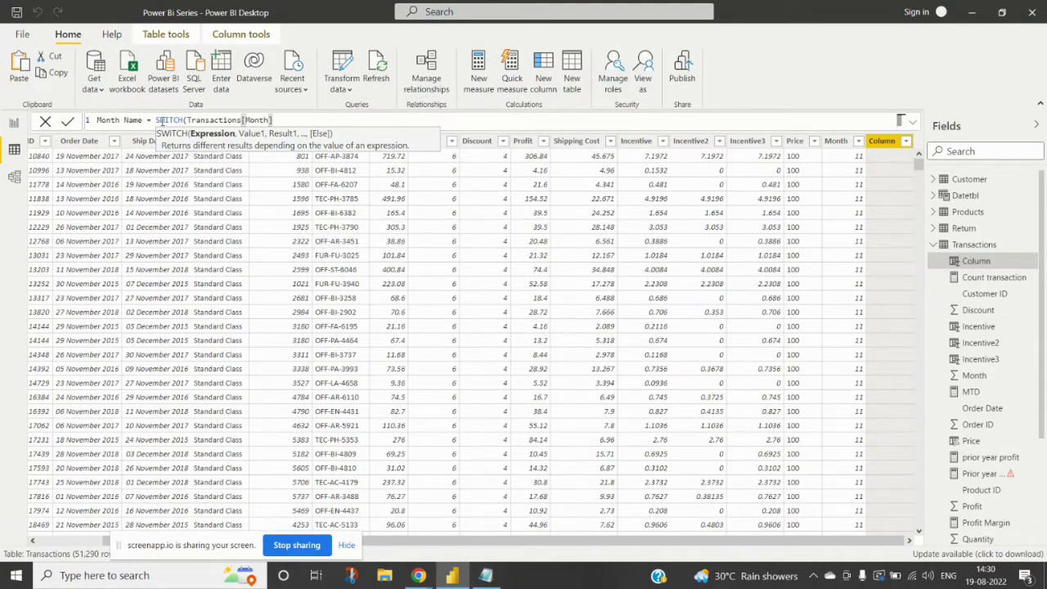
pyautogui.write(',')
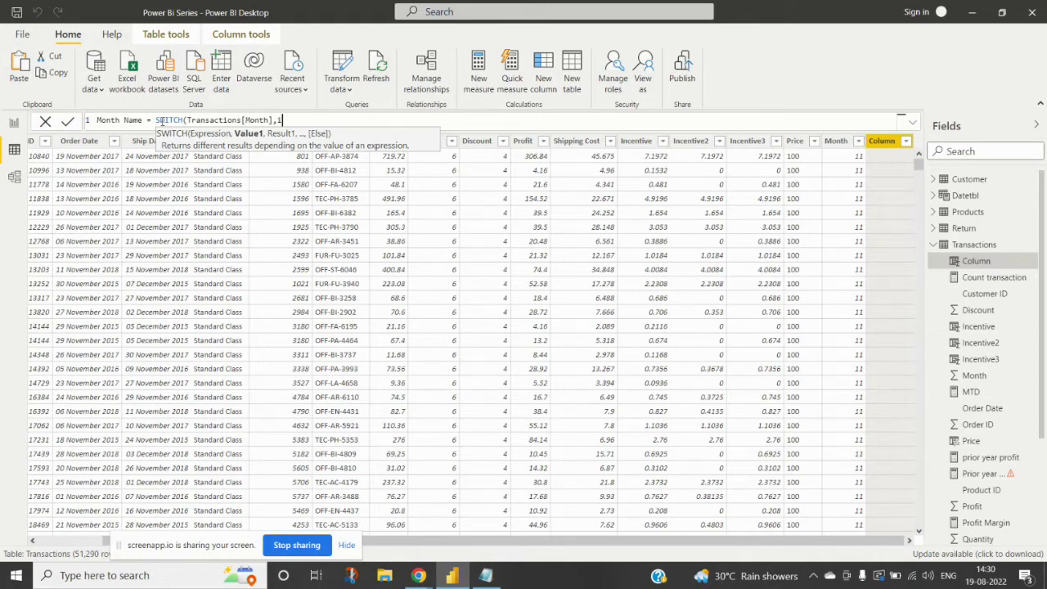
# Map value 1 to "Jan" and value 2 to "Feb" in the SWITCH formula, and begin the pair for value 3.
pyautogui.write('1,"Jan')
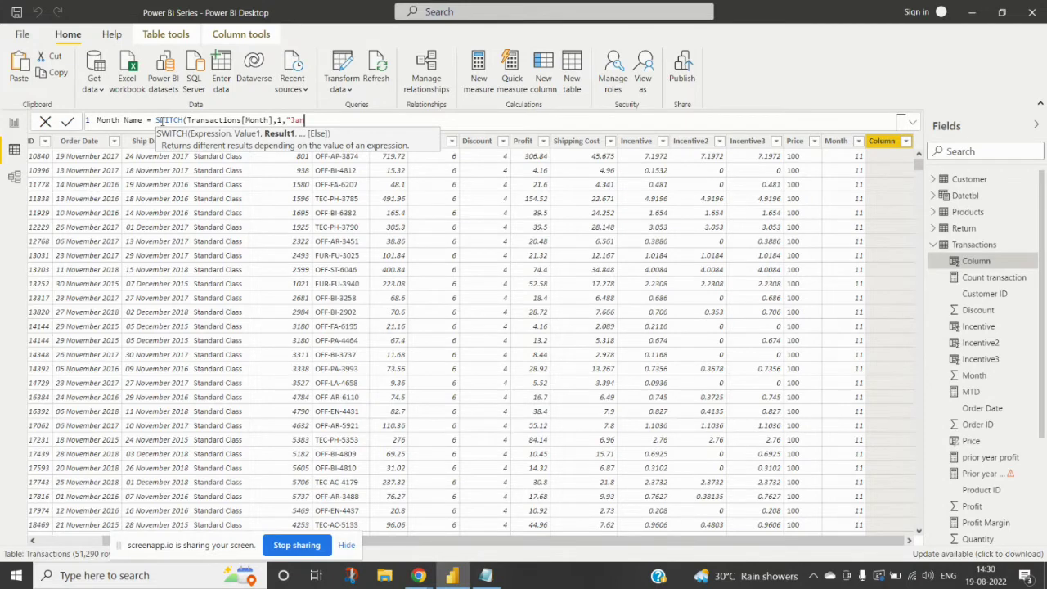
pyautogui.write('",')
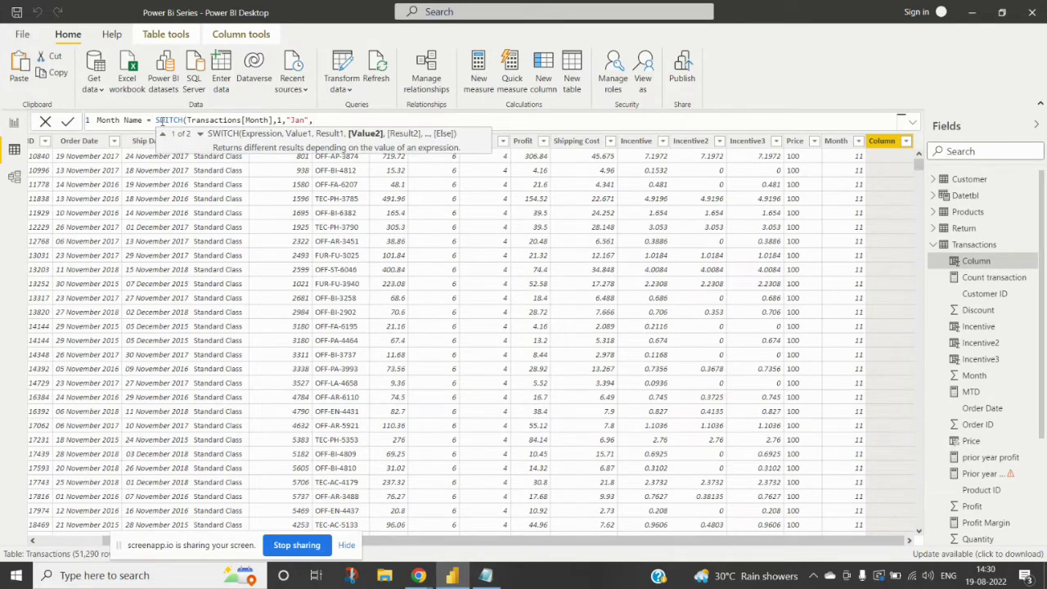
pyautogui.write('2,"')
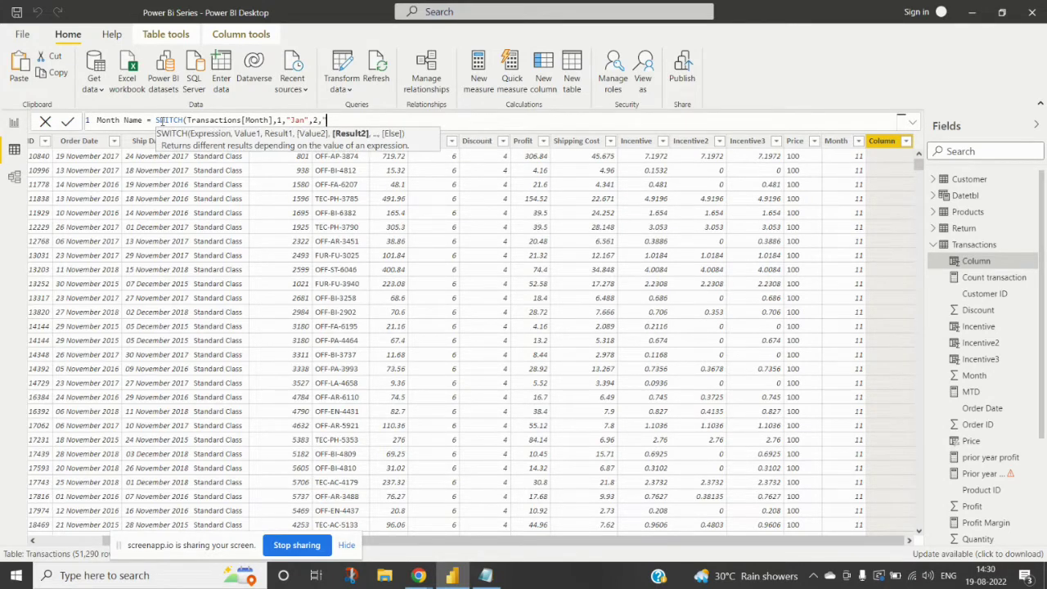
pyautogui.write('Feb",3')
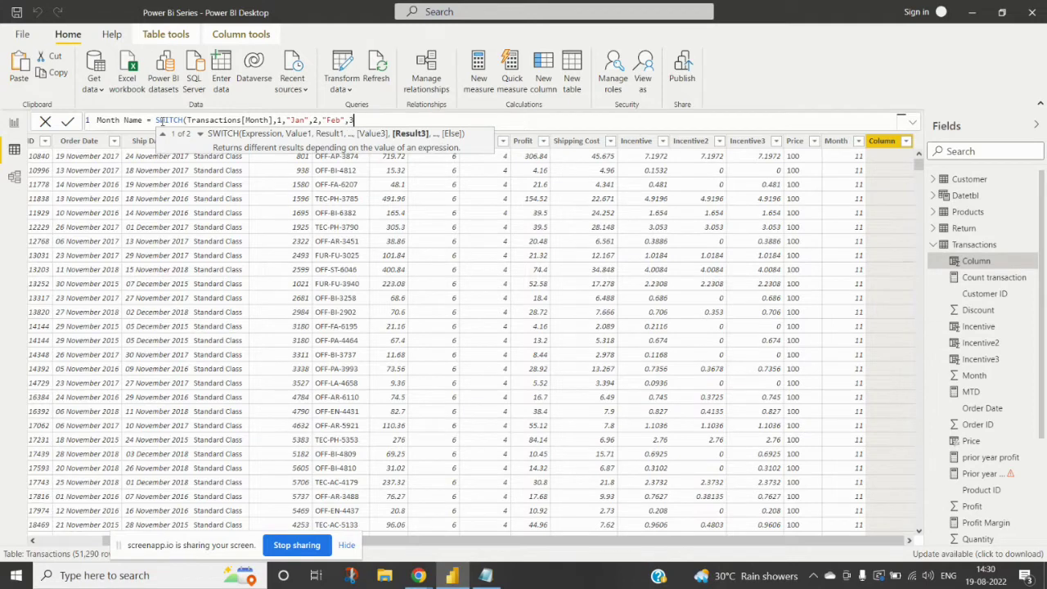
# Enter "Mar" as the SWITCH result for value 3.
pyautogui.write(',"Ma')
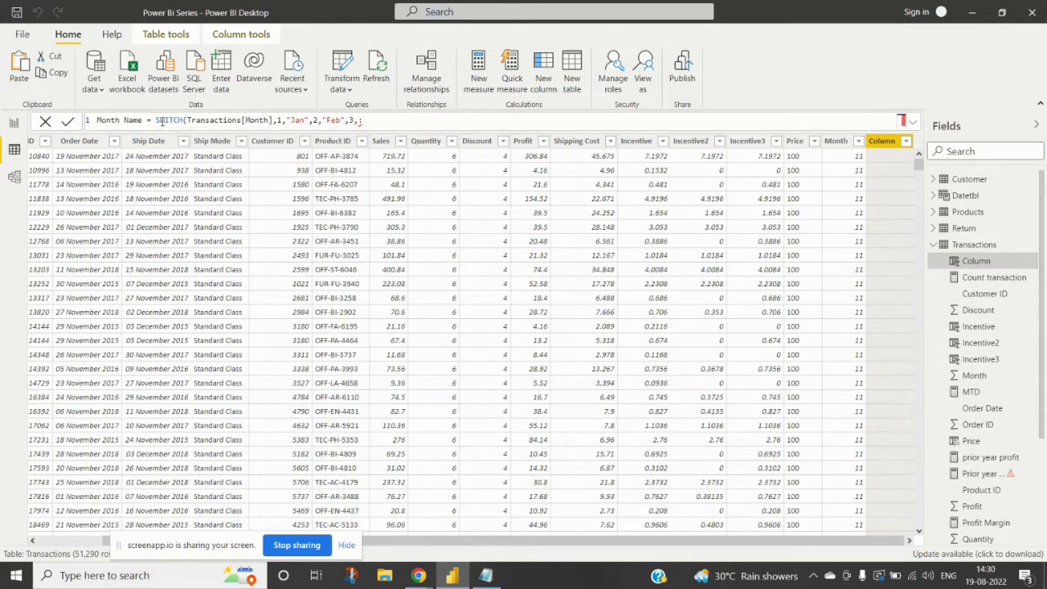
pyautogui.write('r",')
pyautogui.press('BackSpace')
pyautogui.press('BackSpace')
pyautogui.press('BackSpace')
pyautogui.press('BackSpace')
pyautogui.press('BackSpace')
pyautogui.press('BackSpace')
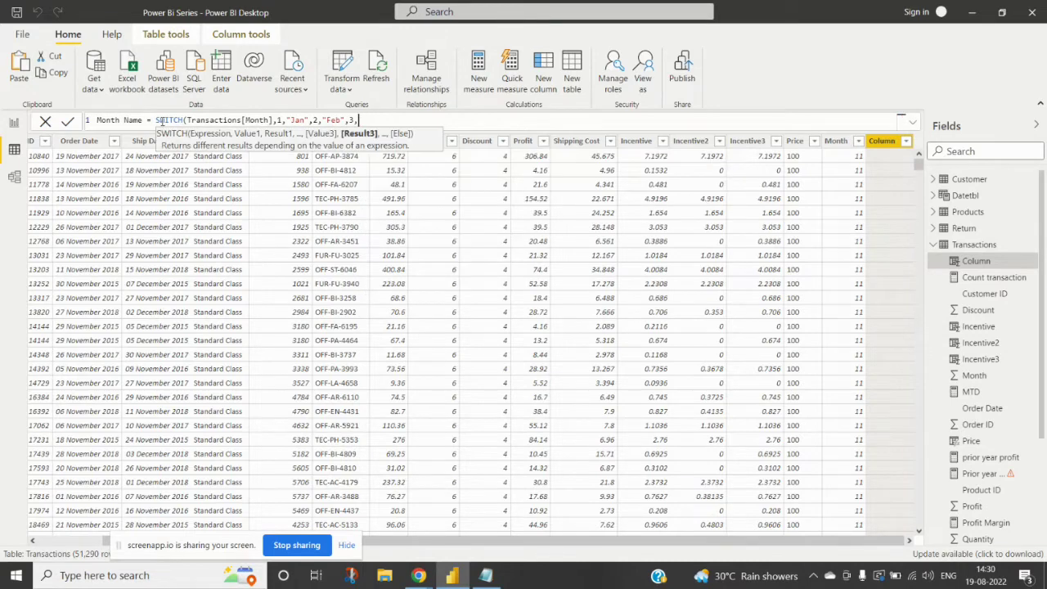
pyautogui.write('"Mar",')
pyautogui.press('BackSpace')
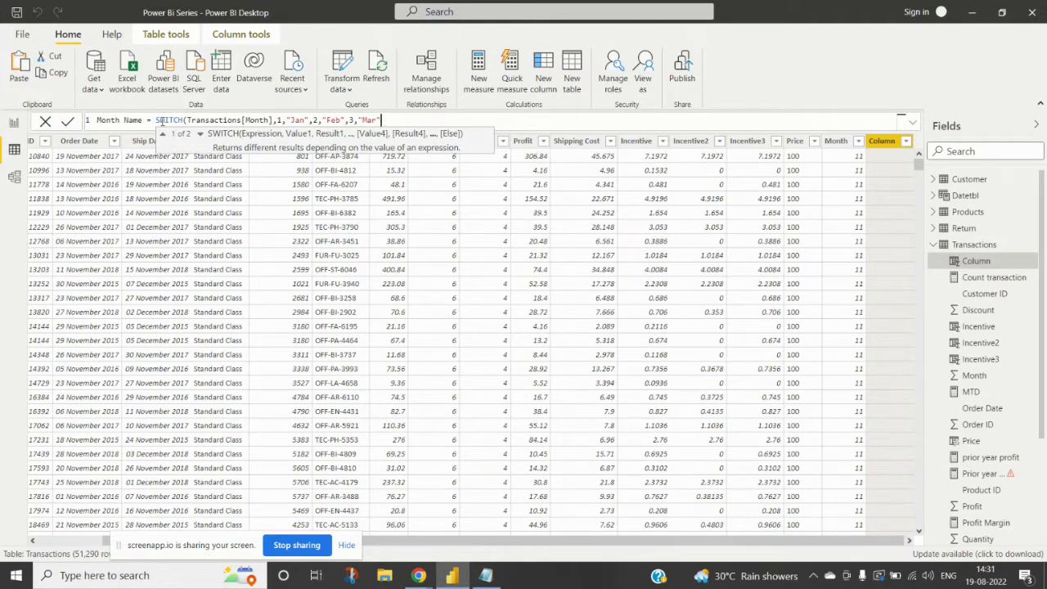
# Extend the SWITCH formula by mapping value 4 to "April" and value 5 to "May".
pyautogui.write(',4,"')
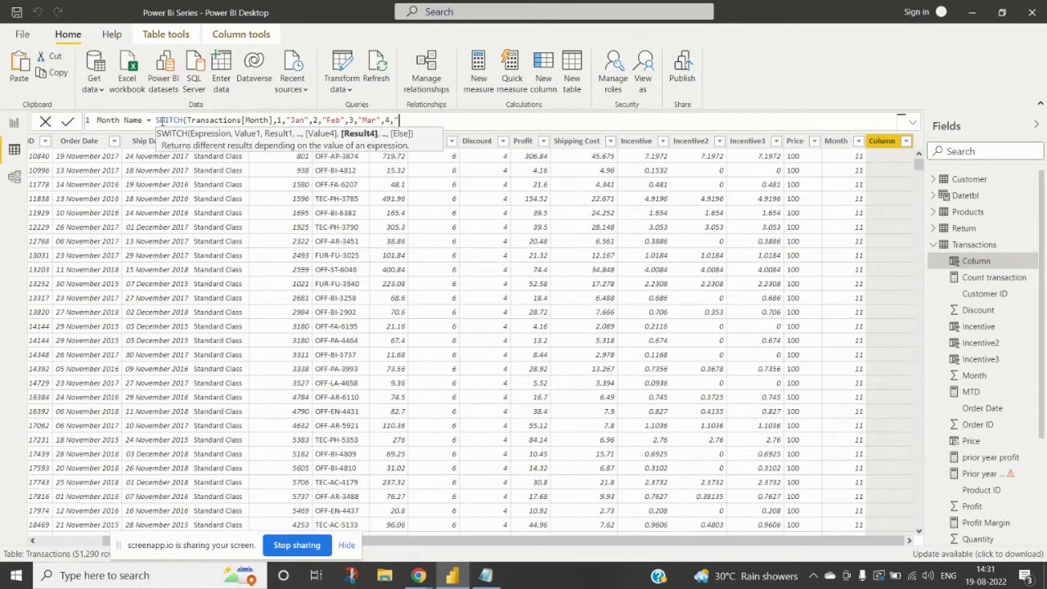
pyautogui.write('April",')
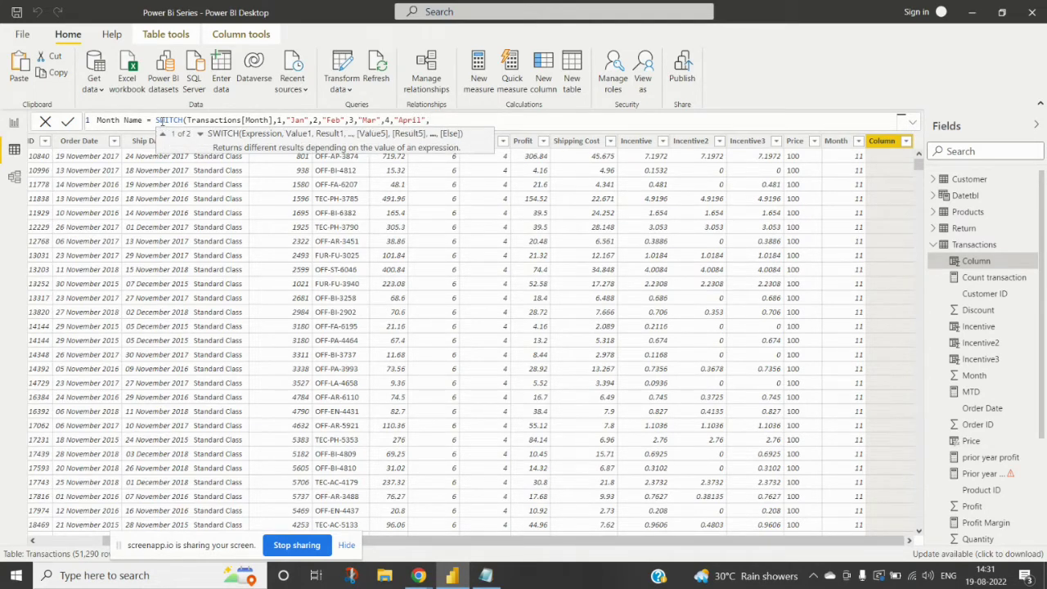
pyautogui.write('5,"May",')
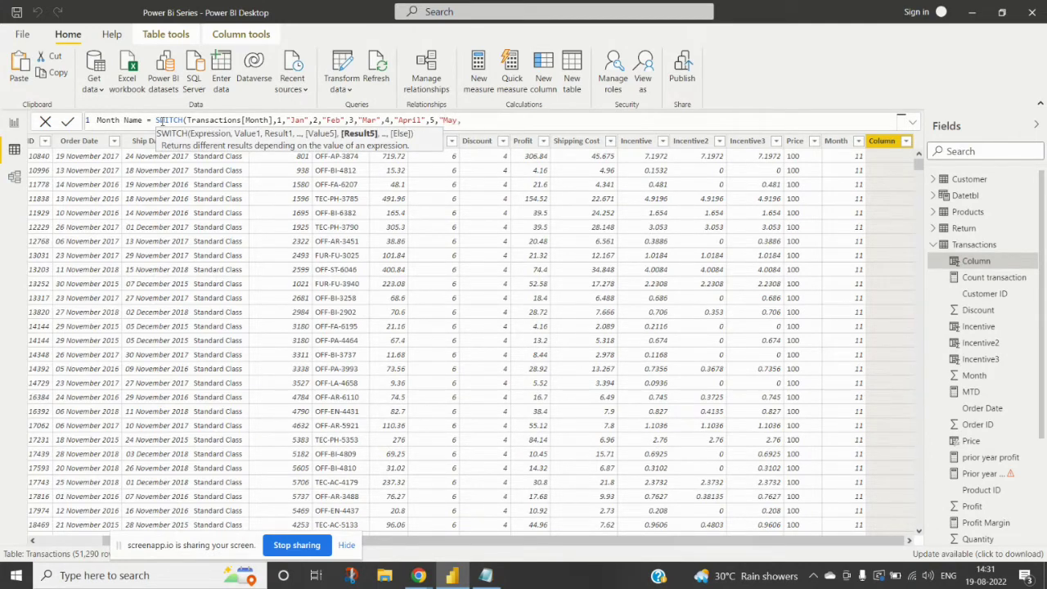
pyautogui.press('BackSpace')
pyautogui.write('",')
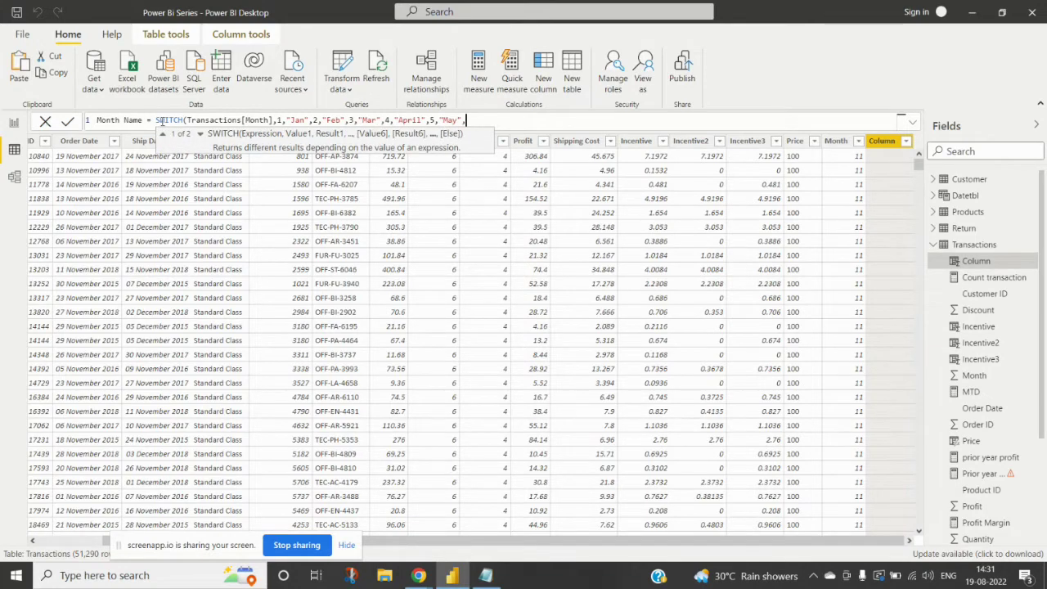
# Extend the SWITCH formula by mapping value 6 to "June" and value 7 to "July".
pyautogui.write('6,"J')
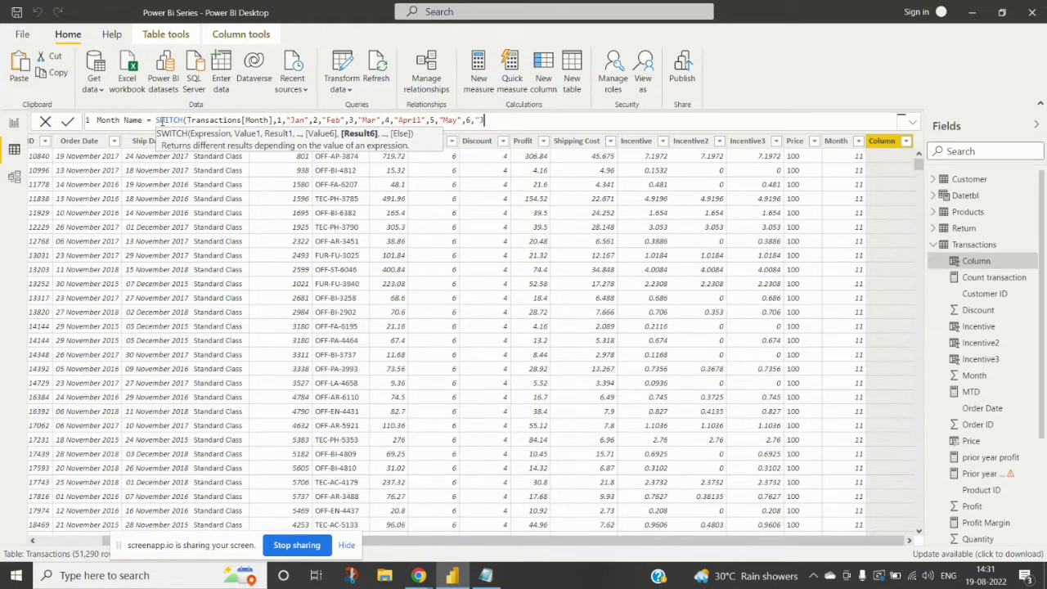
pyautogui.write('une",')
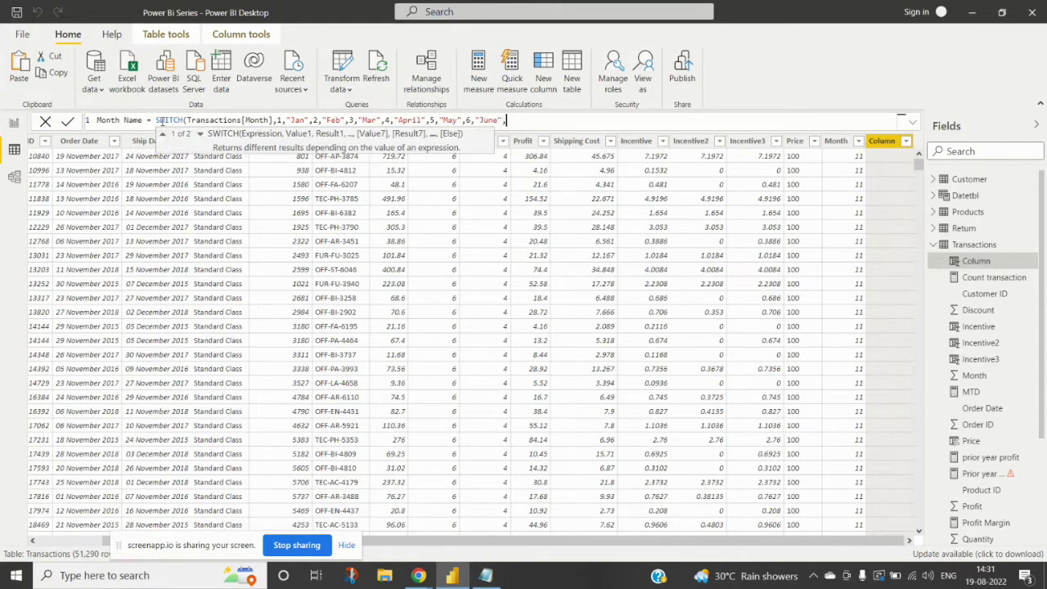
pyautogui.write('7,"')
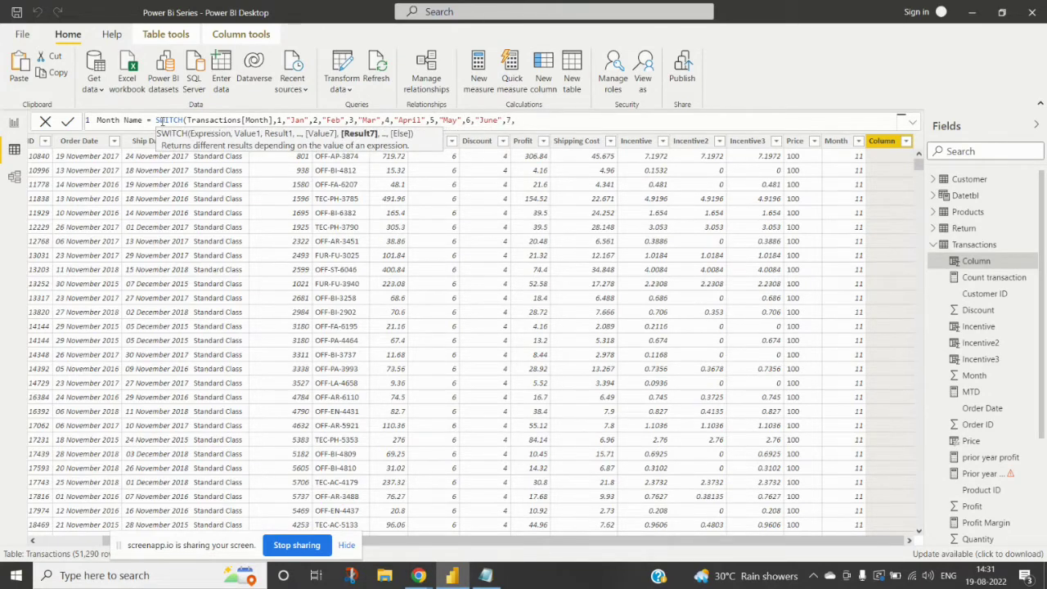
pyautogui.write('July",')
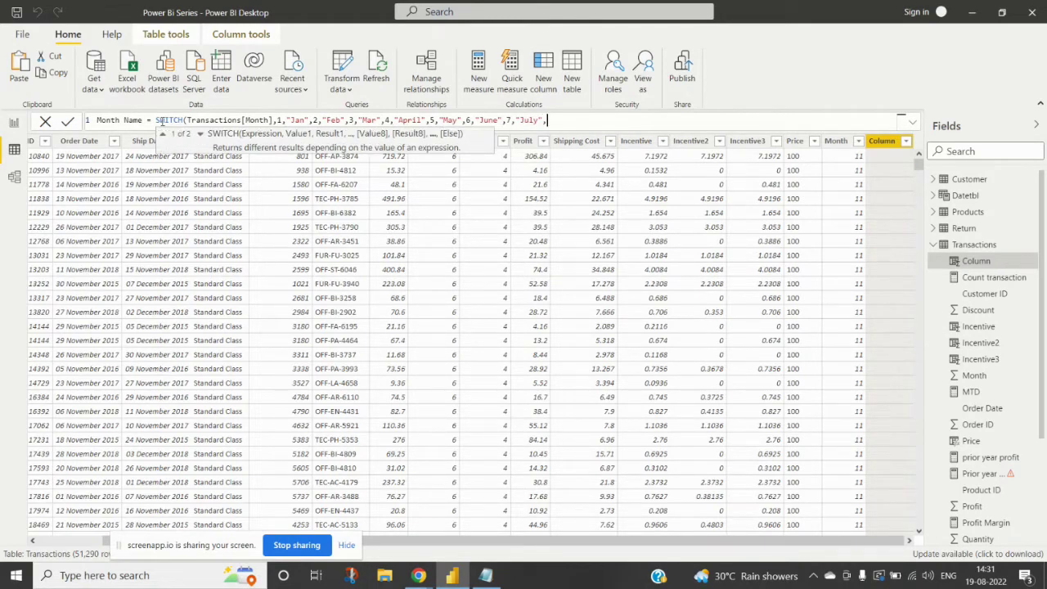
# Add the SWITCH pairs that map value 8 to "Aug" and value 9 to "Sept".
pyautogui.write('8,"A')
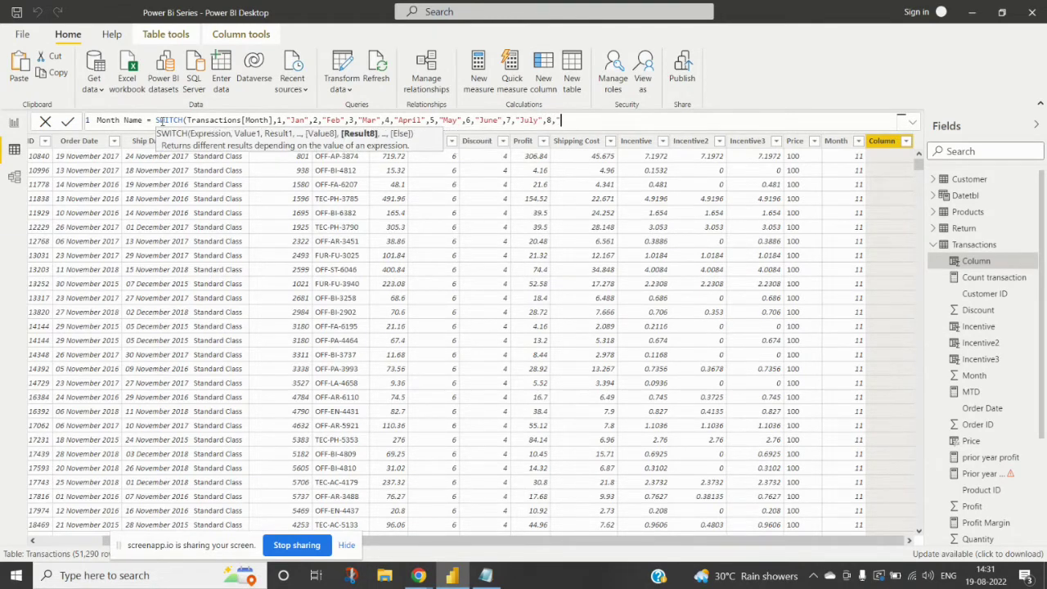
pyautogui.write('ug",')
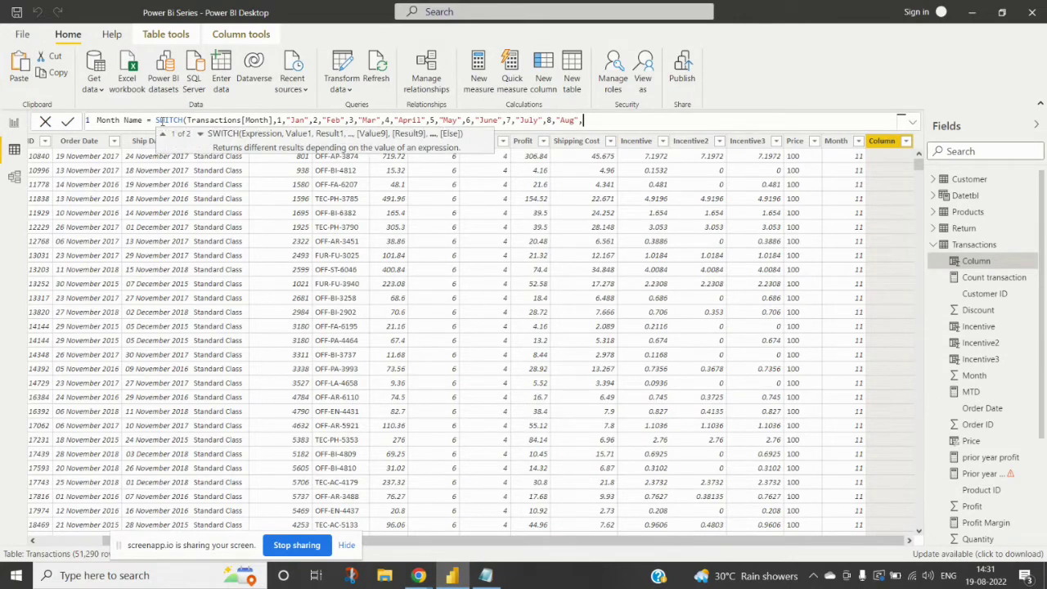
pyautogui.write('9,')
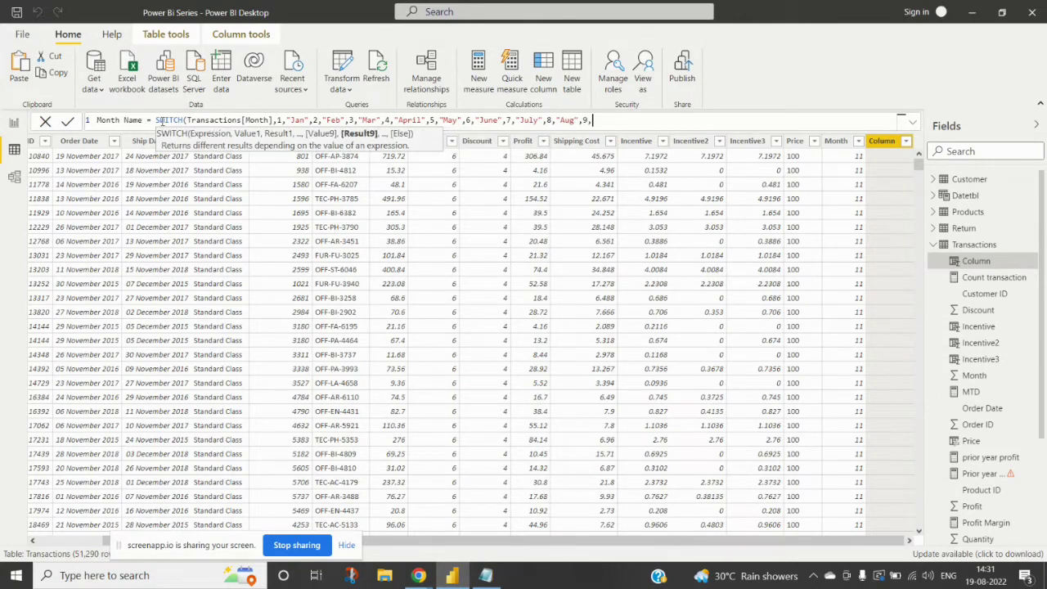
pyautogui.write('"Sept",')
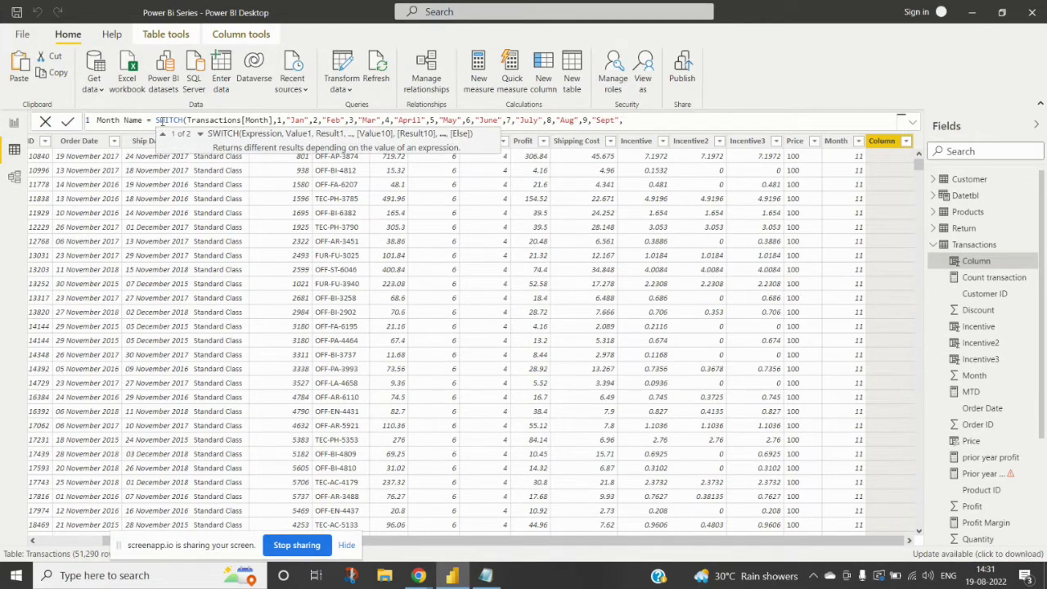
# Map value 10 to "Oct" and value 11 to "Nov" in the SWITCH formula.
pyautogui.write('10,')
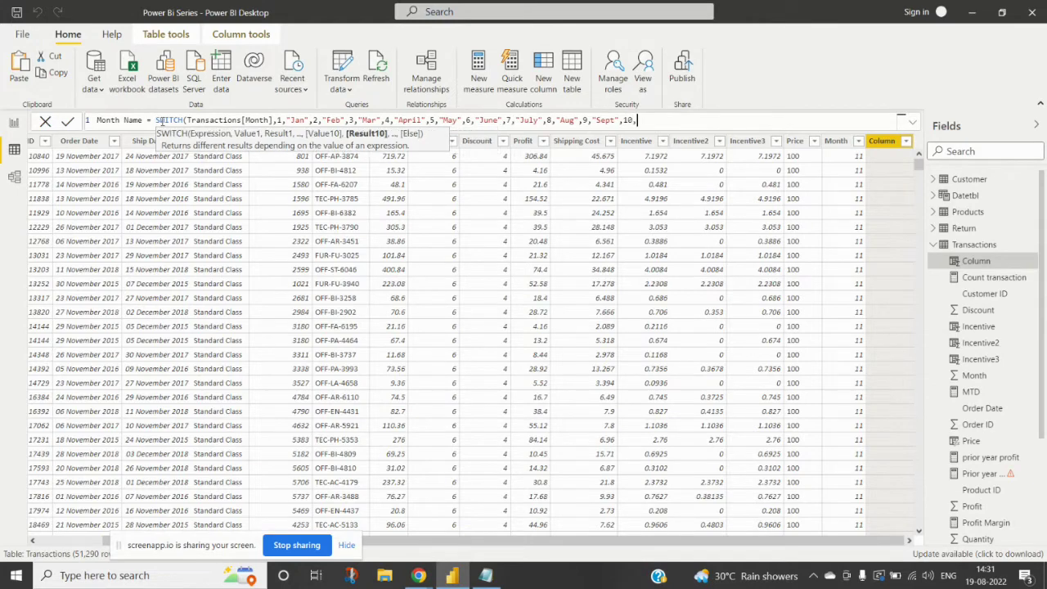
pyautogui.write('"')
pyautogui.write(')ct",')
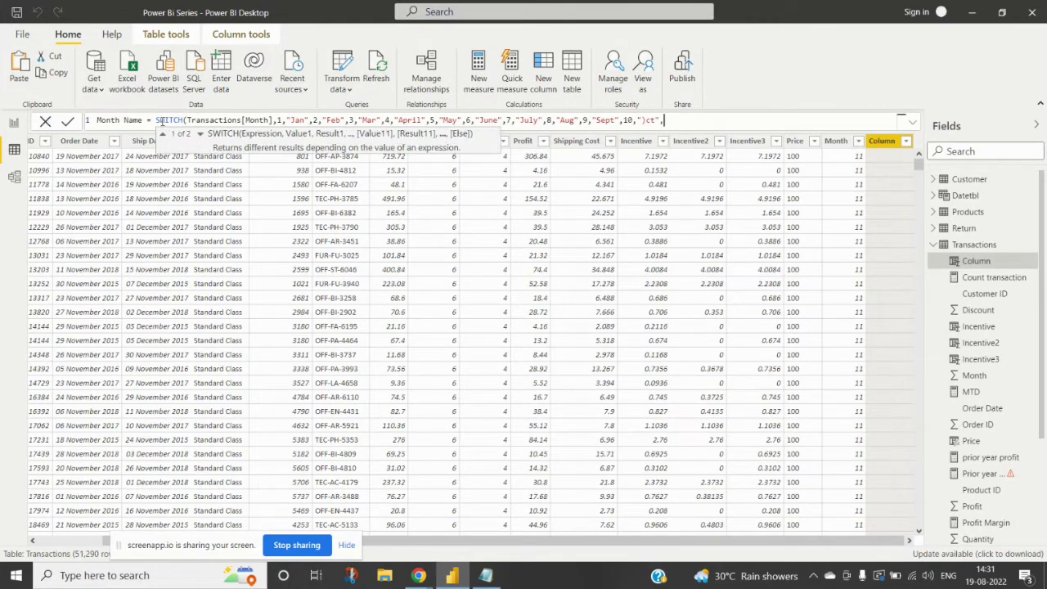
pyautogui.press('BackSpace')
pyautogui.press('BackSpace')
pyautogui.press('BackSpace')
pyautogui.press('BackSpace')
pyautogui.press('BackSpace')
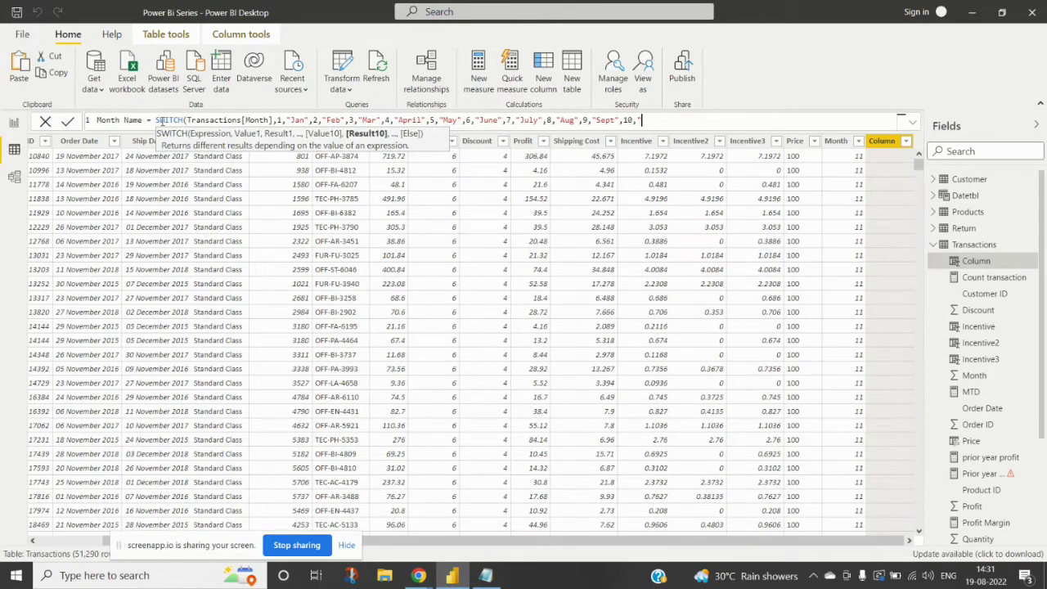
pyautogui.write('Oct",11')
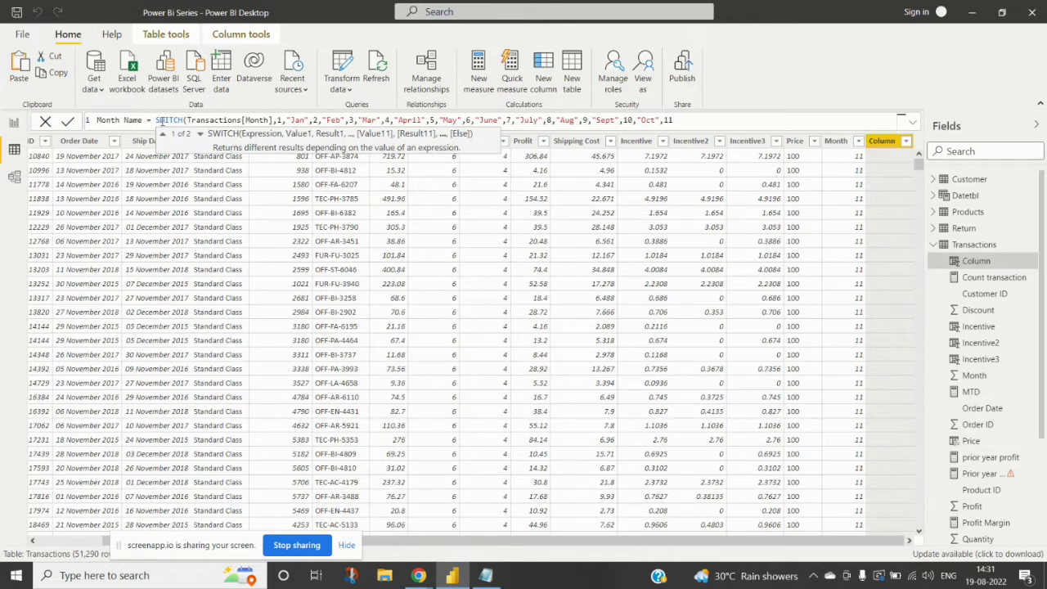
pyautogui.write(',"Nov')
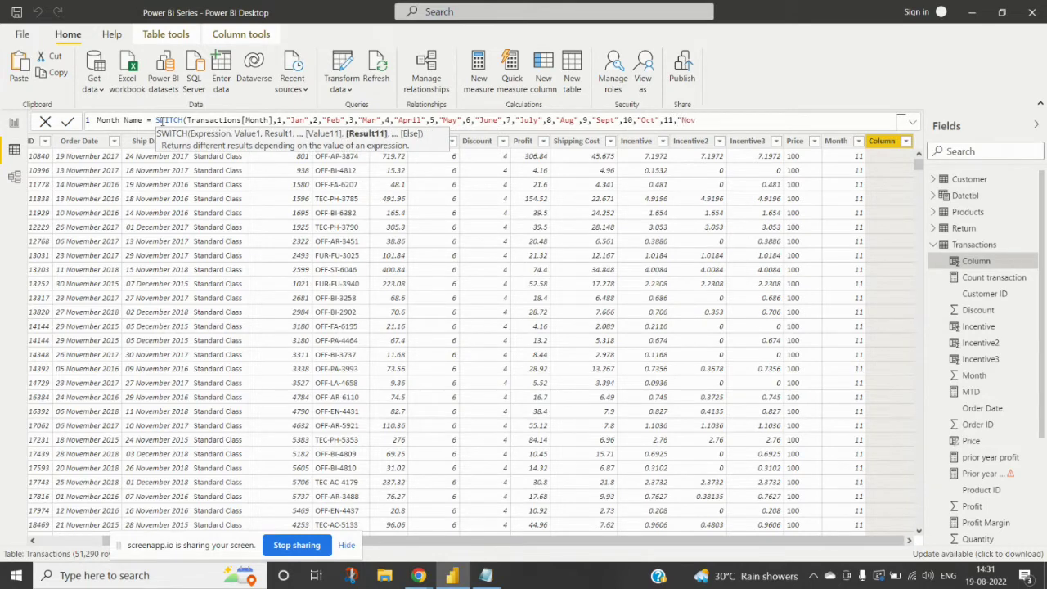
pyautogui.write('"')
# Complete the SWITCH formula by mapping value 12 to "Dec", and commit the Month Name calculated column.
pyautogui.write(',1')
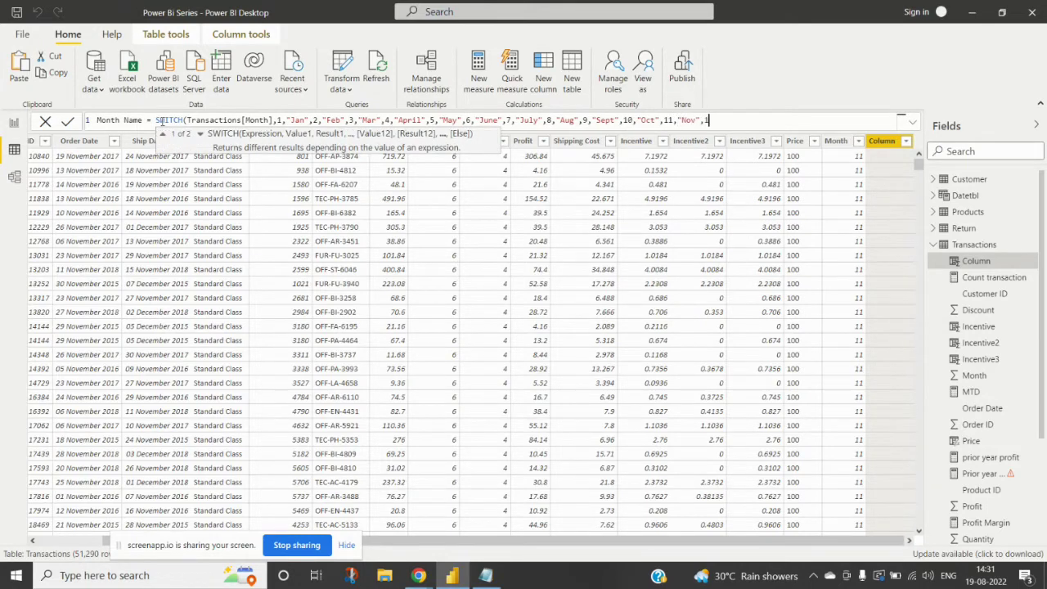
pyautogui.write('2,"D')
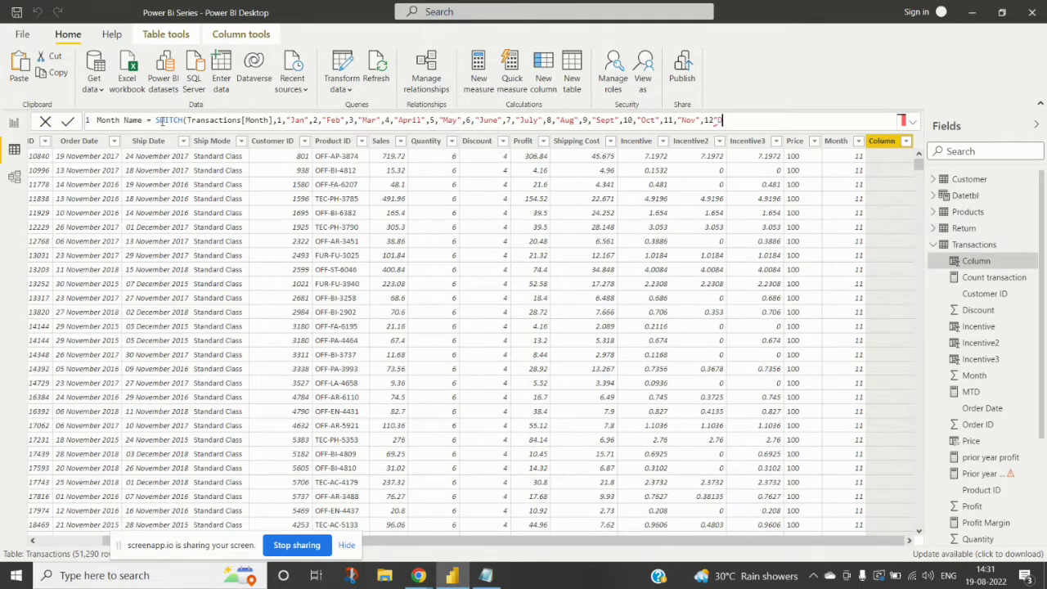
pyautogui.write('ec")')
pyautogui.press('BackSpace')
pyautogui.press('BackSpace')
pyautogui.press('BackSpace')
pyautogui.press('BackSpace')
pyautogui.press('BackSpace')
pyautogui.press('BackSpace')
pyautogui.write('"Dec"')
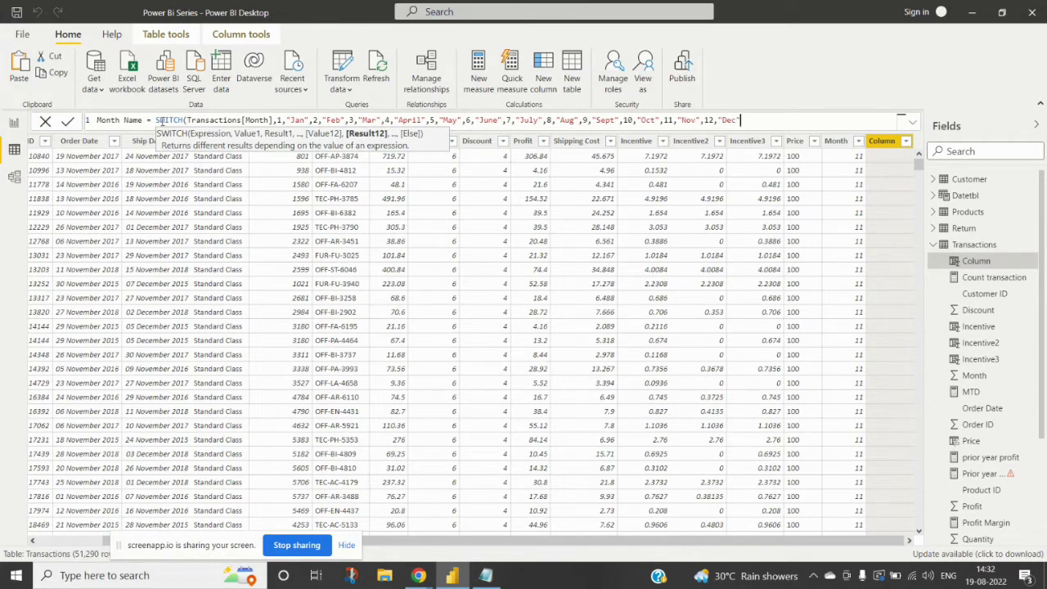
pyautogui.write(')')
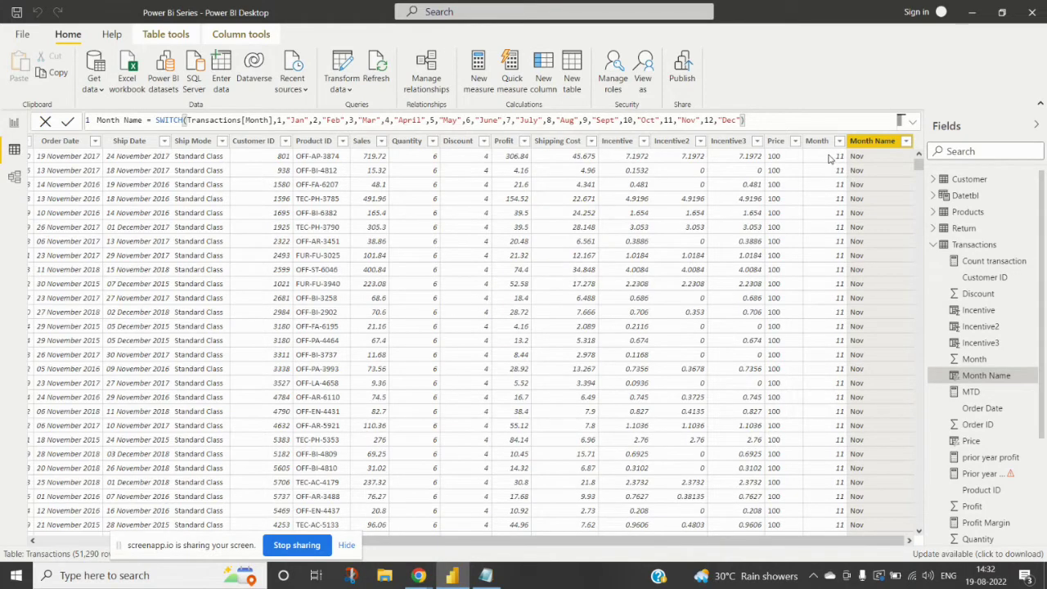
pyautogui.moveTo(920, 164); pyautogui.dragTo(918, 220)
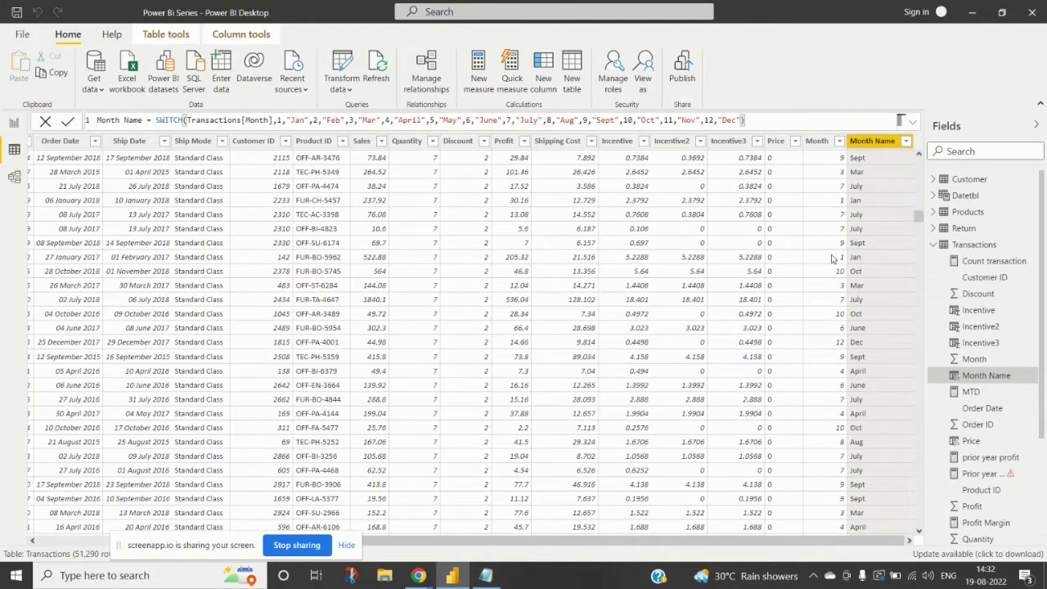